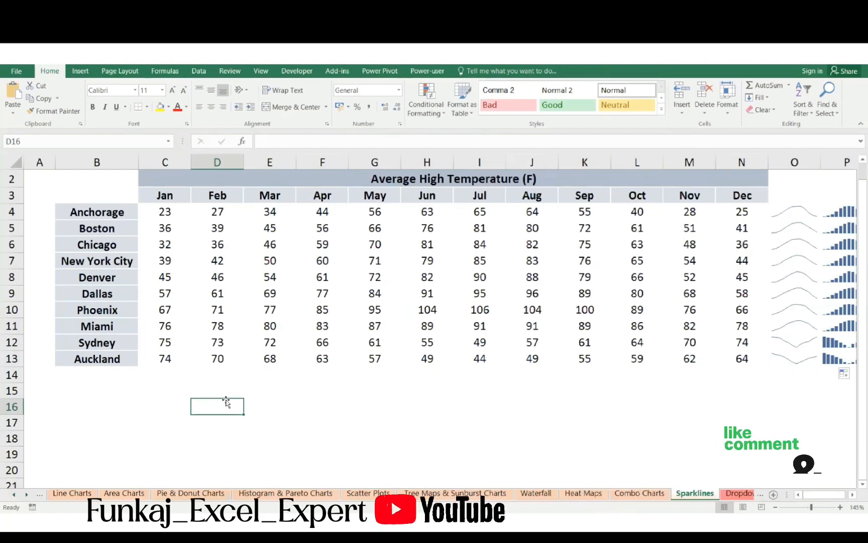
- Enter the heading Day in cell D16 and the day numbers 1, 2 and 3 in D17:F17
{"action": "type", "text": "Day"}
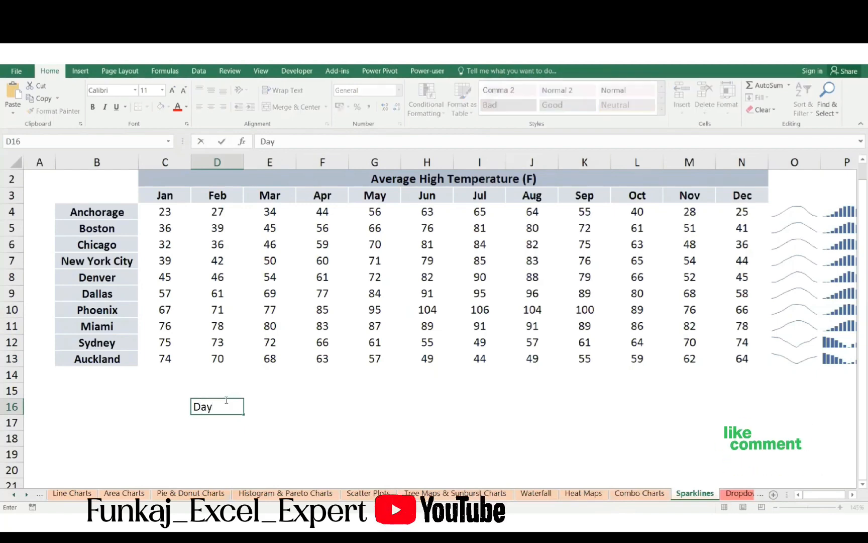
{"action": "key", "text": "Return"}
{"action": "type", "text": "1"}
{"action": "key", "text": "Tab"}
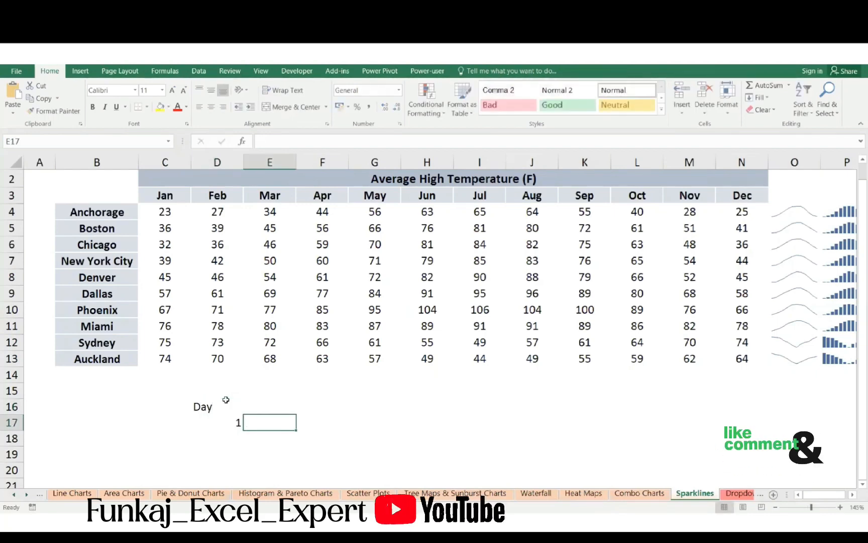
{"action": "type", "text": "2"}
{"action": "key", "text": "Tab"}
{"action": "type", "text": "3"}
{"action": "key", "text": "Tab"}
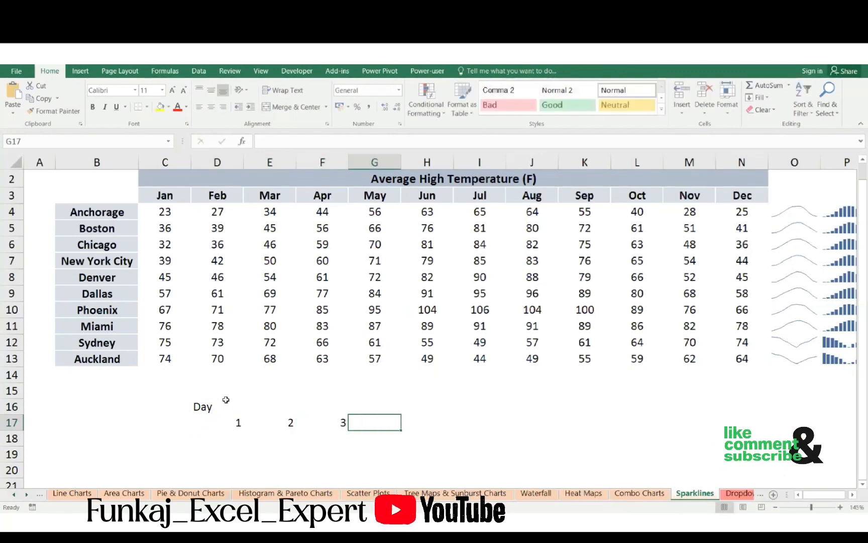
- Complete the day number row with 4 in cell G17 and 5 in cell H17
{"action": "type", "text": "3"}
{"action": "key", "text": "Tab"}
{"action": "key", "text": "shift+Tab"}
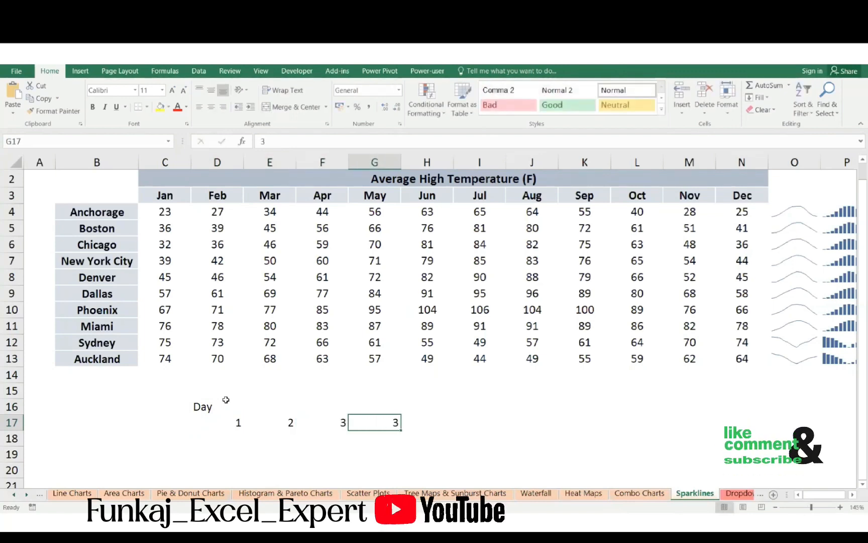
{"action": "type", "text": "4"}
{"action": "key", "text": "Tab"}
{"action": "type", "text": "5"}
{"action": "key", "text": "Return"}
- Enter the values 20 for day 1 in cell D18 and -5 for day 2 in cell E18
{"action": "key", "text": "Left"}
{"action": "key", "text": "Left"}
{"action": "key", "text": "Left"}
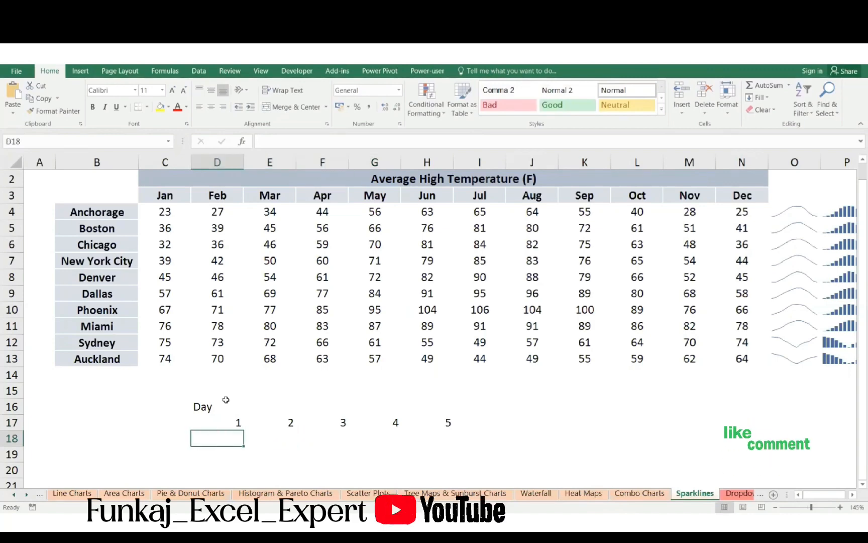
{"action": "type", "text": "20"}
{"action": "key", "text": "Return"}
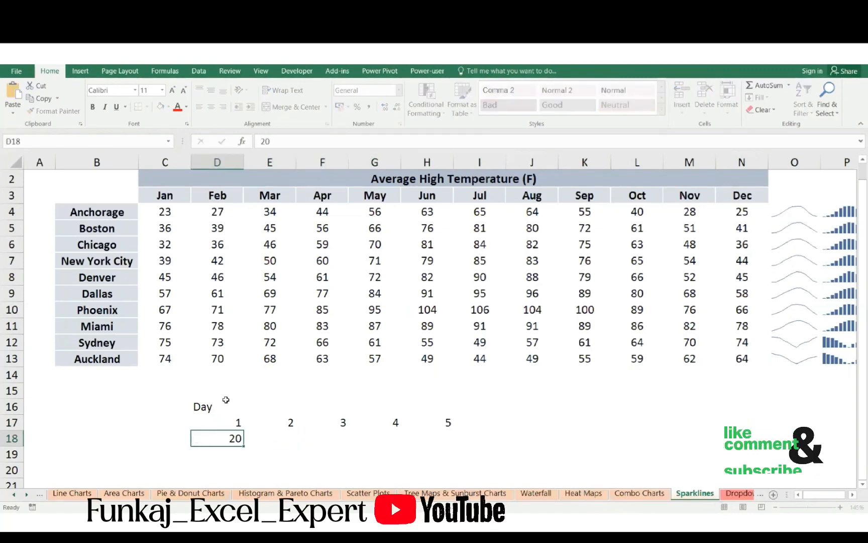
{"action": "key", "text": "Up"}
{"action": "key", "text": "Right"}
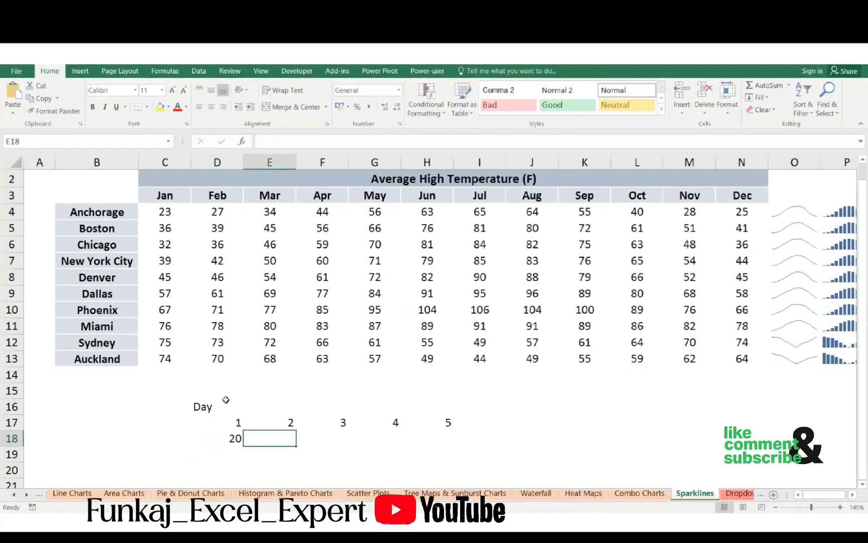
{"action": "type", "text": "-5"}
{"action": "key", "text": "Return"}
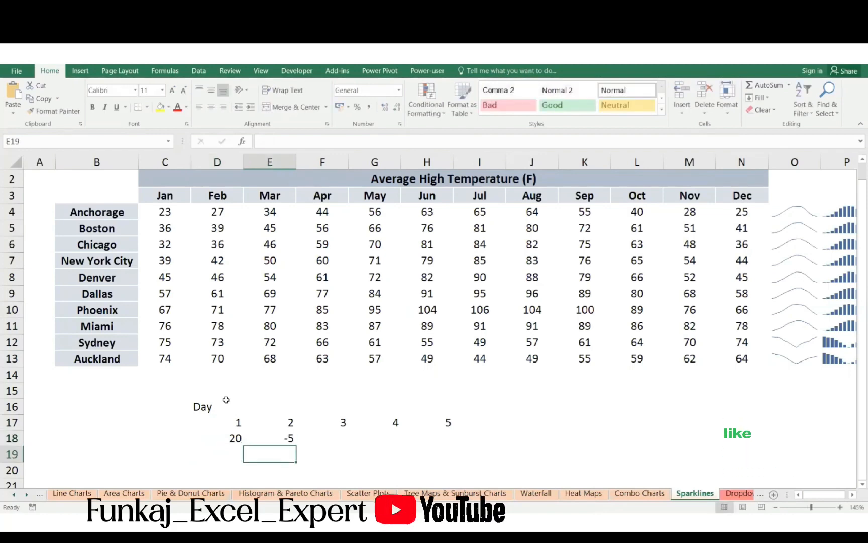
- Fill in the values for days 3 to 5 in F18:H18 with 50, -70 and 2
{"action": "key", "text": "Up"}
{"action": "key", "text": "Right"}
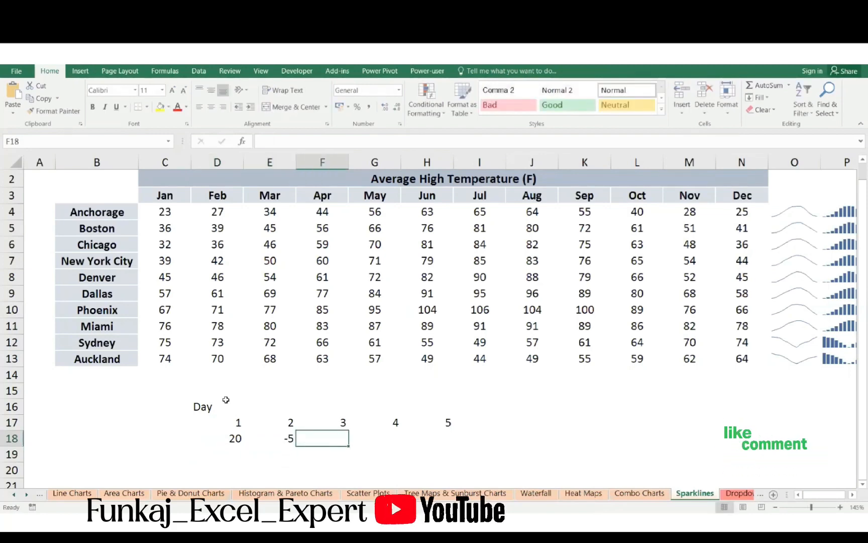
{"action": "type", "text": "50"}
{"action": "key", "text": "Return"}
{"action": "key", "text": "Right"}
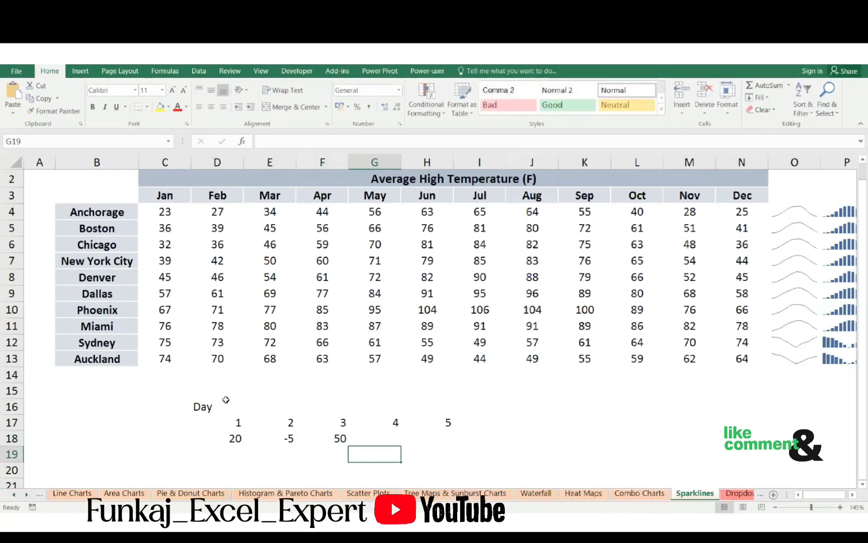
{"action": "key", "text": "Up"}
{"action": "type", "text": "-70"}
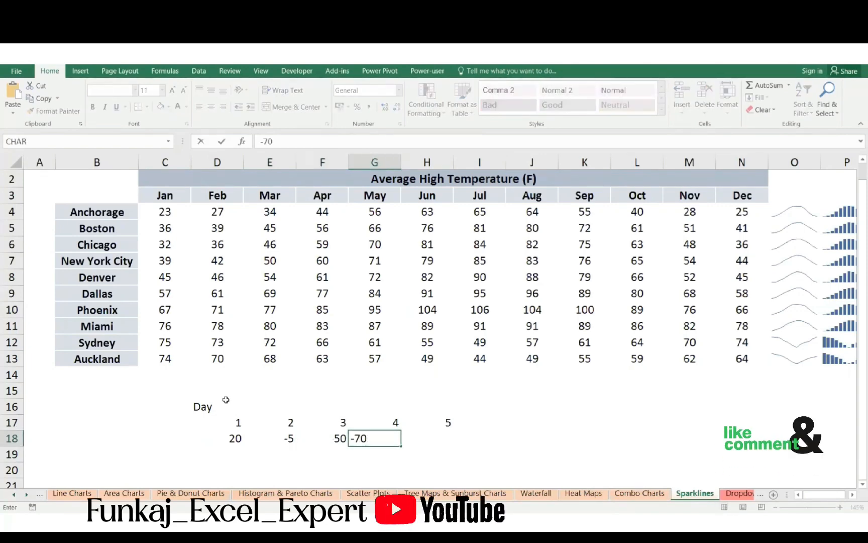
{"action": "key", "text": "Return"}
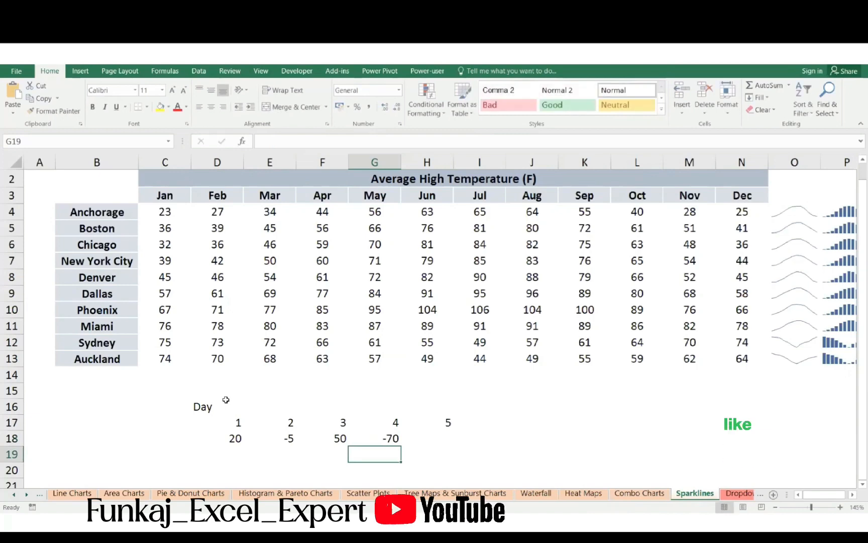
{"action": "key", "text": "Right"}
{"action": "key", "text": "Up"}
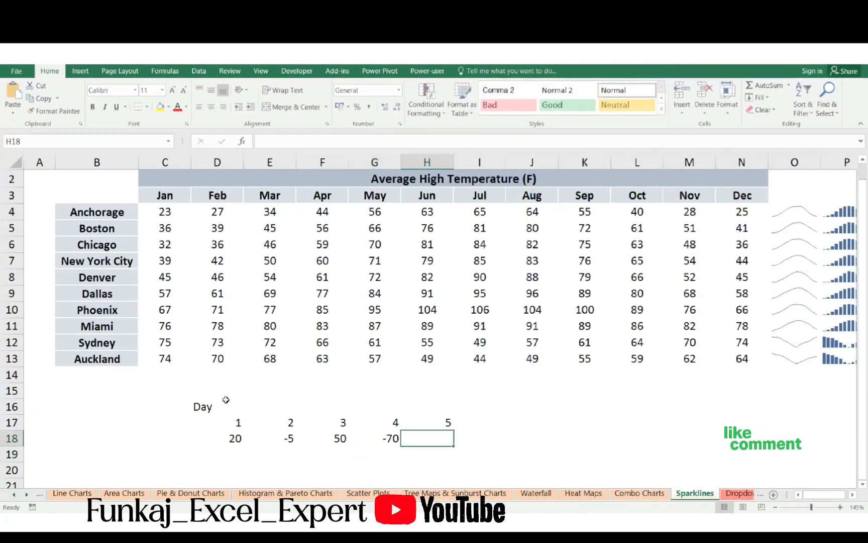
{"action": "type", "text": "2"}
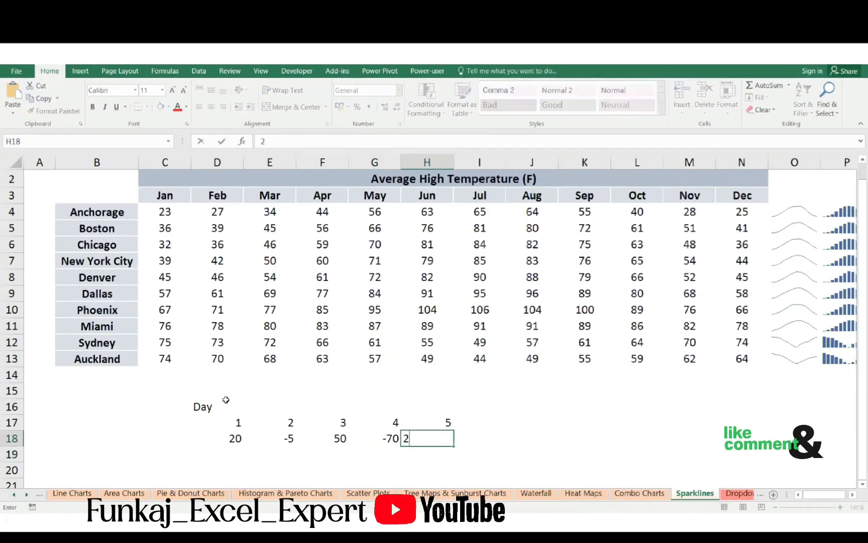
{"action": "key", "text": "Return"}
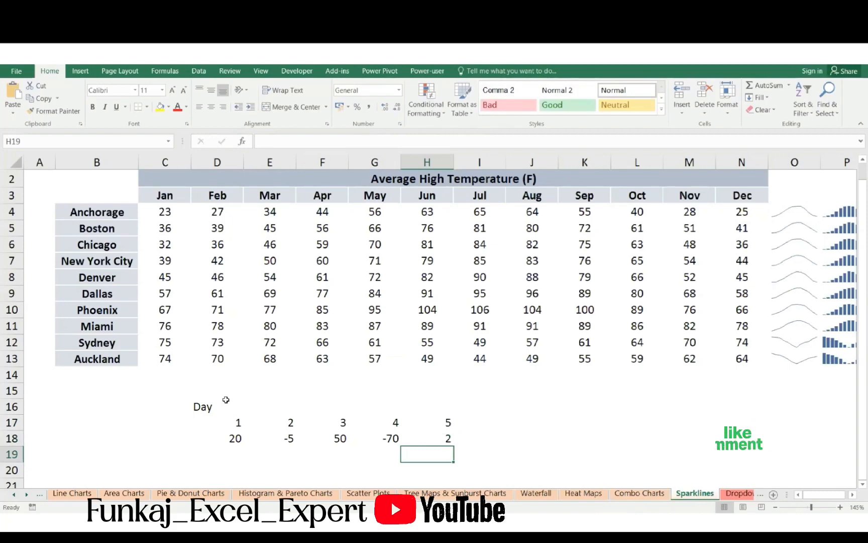
- Insert a Win/Loss sparkline in cell I18 using the data range D18:H18
{"action": "key", "text": "Up"}
{"action": "key", "text": "Right"}
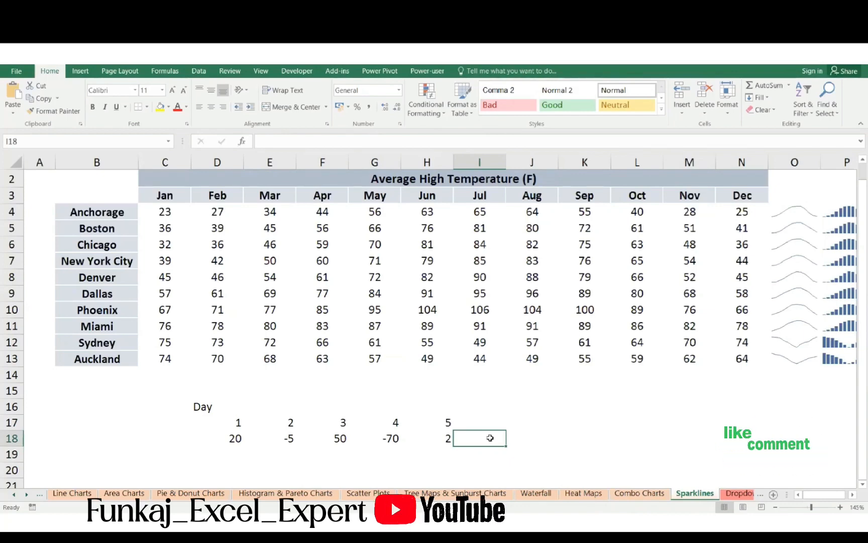
{"action": "left_click", "coordinate": [71, 56]}
{"action": "left_click", "coordinate": [82, 57]}
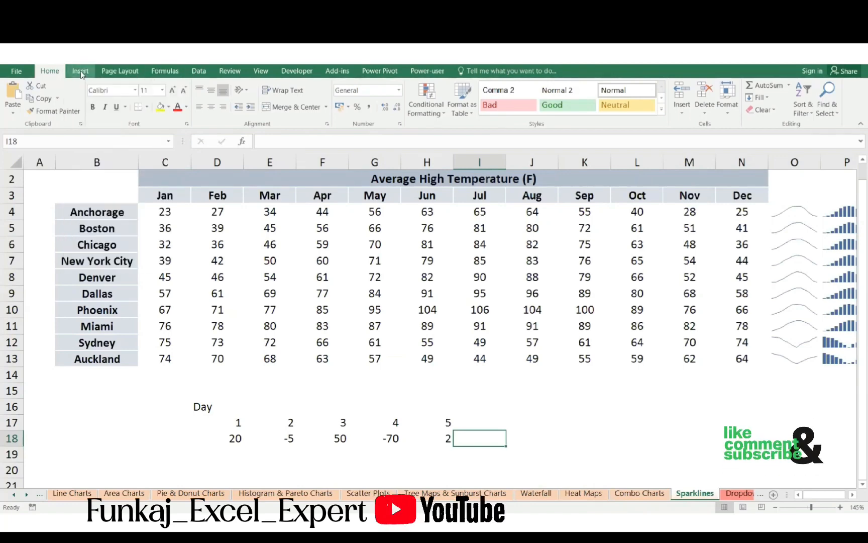
{"action": "left_click", "coordinate": [80, 72]}
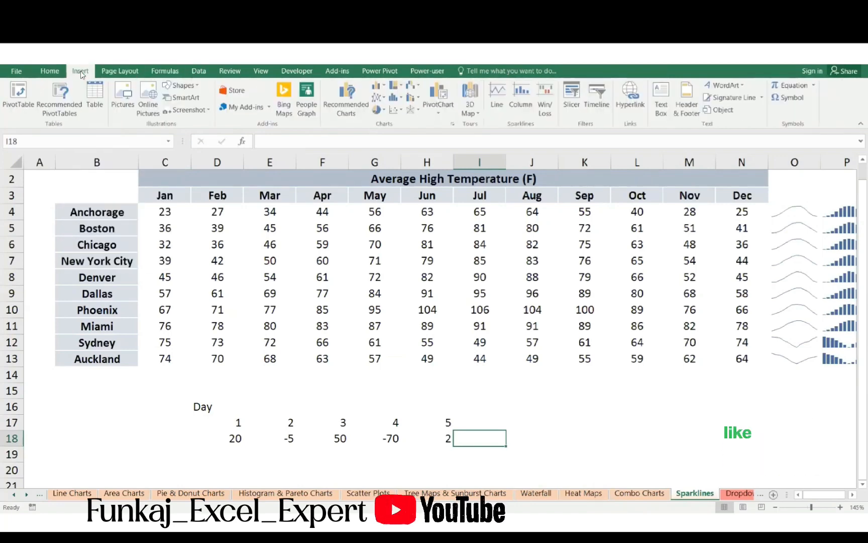
{"action": "left_click", "coordinate": [543, 114]}
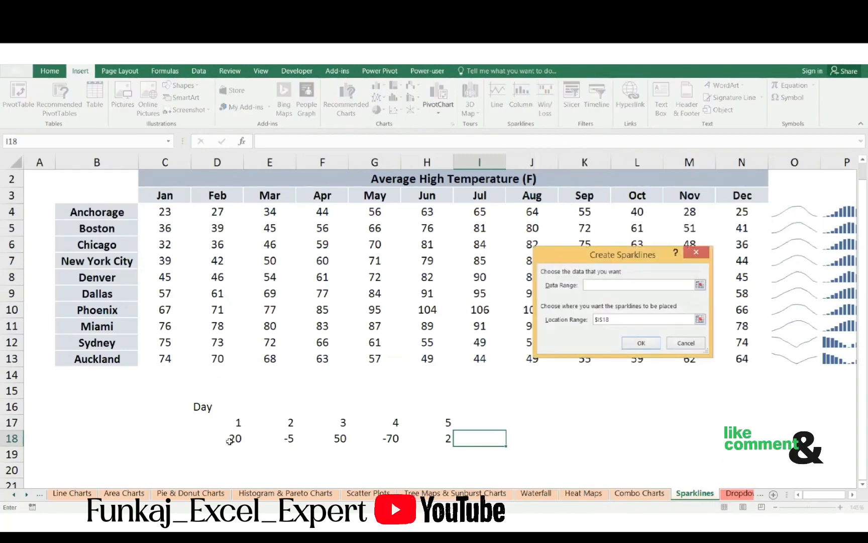
{"action": "left_click_drag", "start_coordinate": [229, 441], "coordinate": [446, 439]}
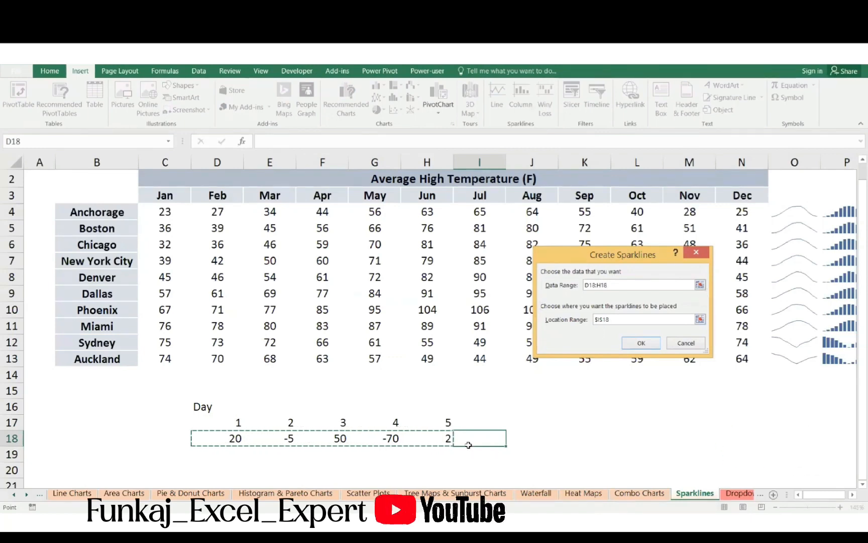
{"action": "left_click", "coordinate": [629, 342]}
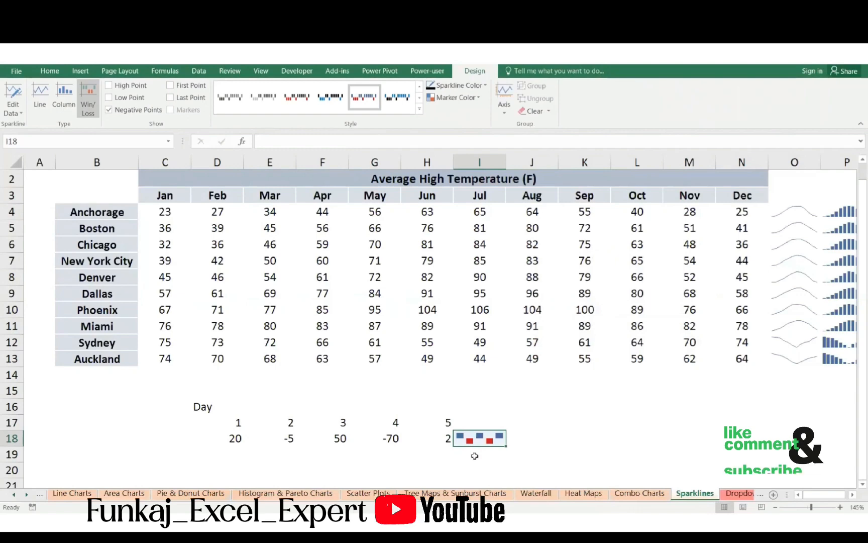
{"action": "left_click", "coordinate": [474, 456]}
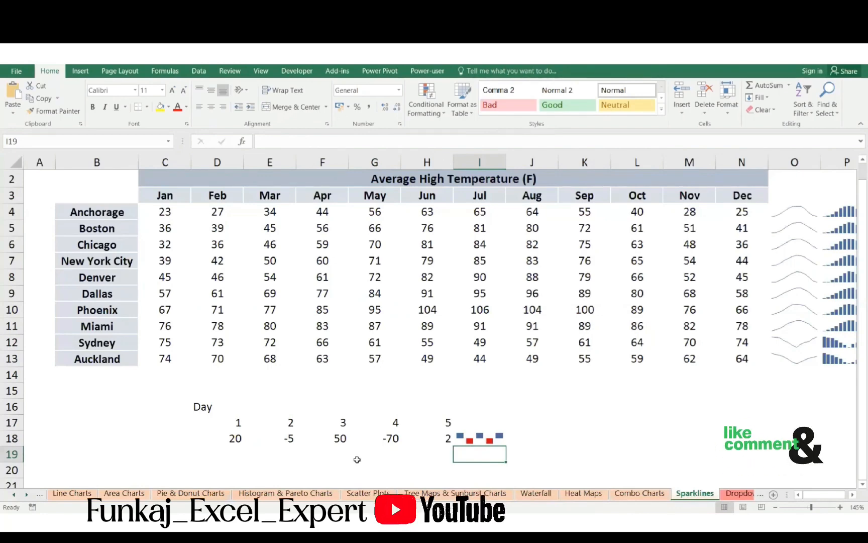
- Examine the positive and negative daily values in row 18 against the Win/Loss sparkline
{"action": "left_click", "coordinate": [285, 447]}
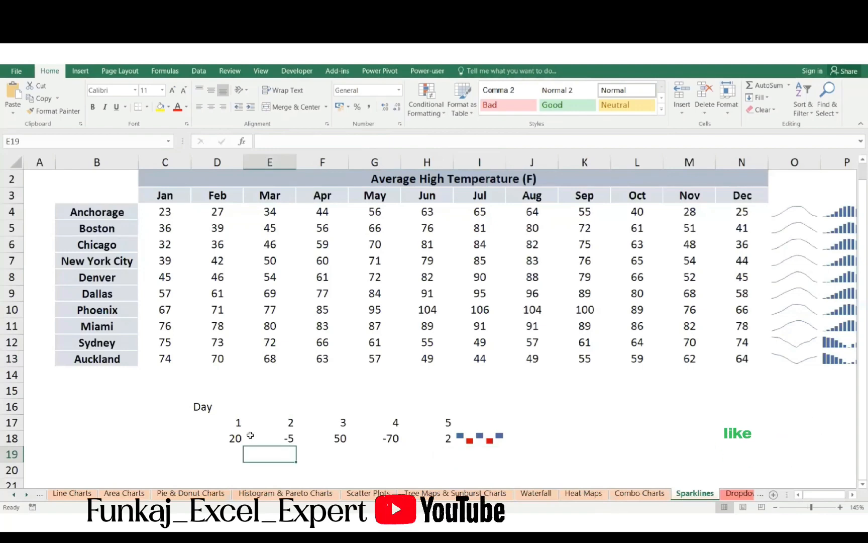
{"action": "left_click", "coordinate": [268, 436]}
{"action": "left_click", "coordinate": [403, 443]}
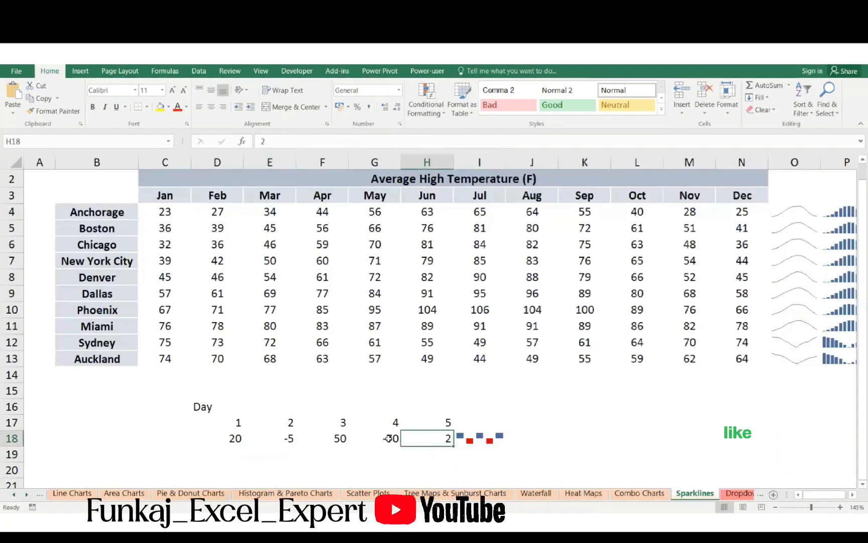
{"action": "left_click", "coordinate": [388, 439]}
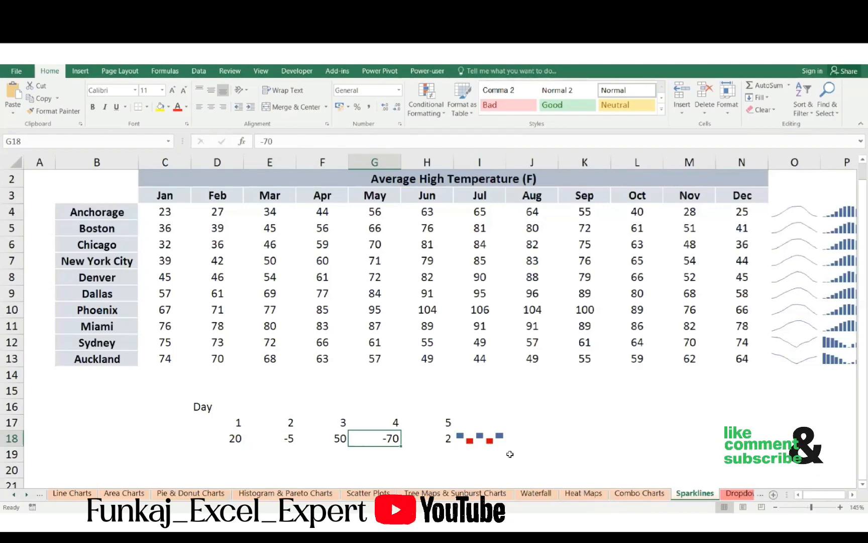
{"action": "left_click", "coordinate": [283, 450]}
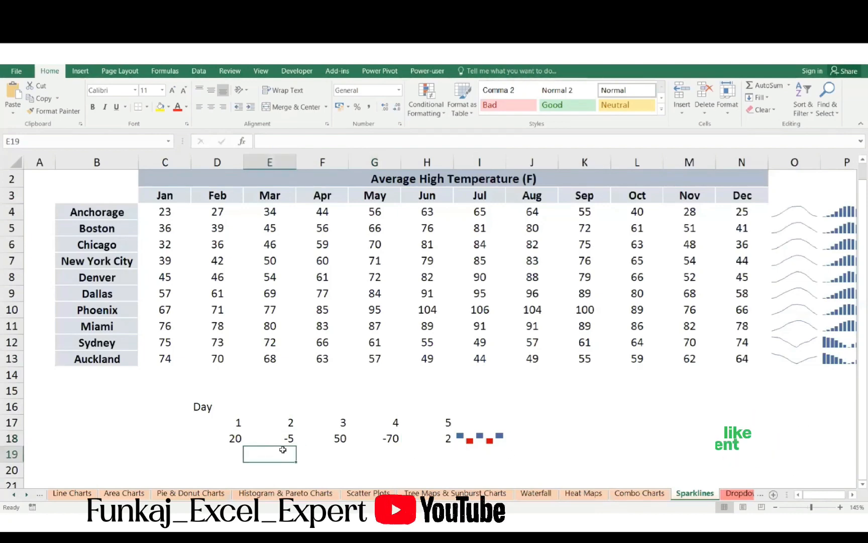
{"action": "left_click", "coordinate": [366, 454]}
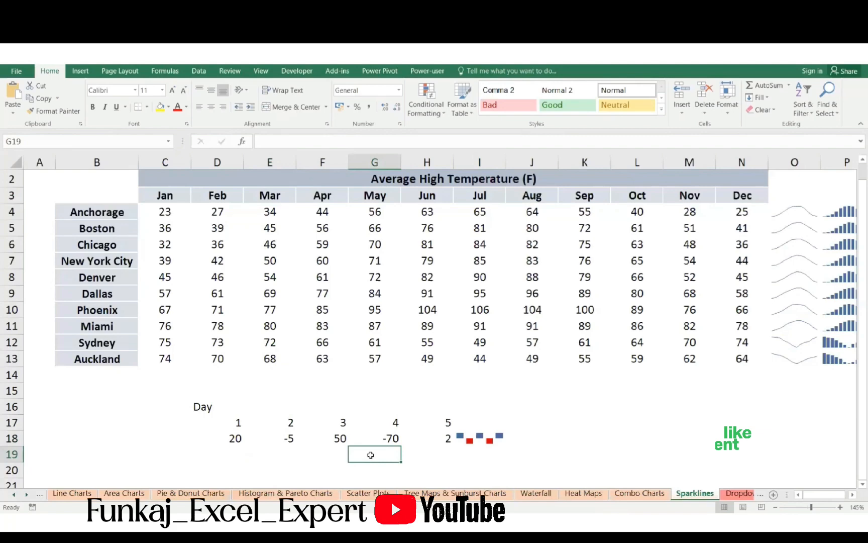
{"action": "left_click", "coordinate": [341, 453]}
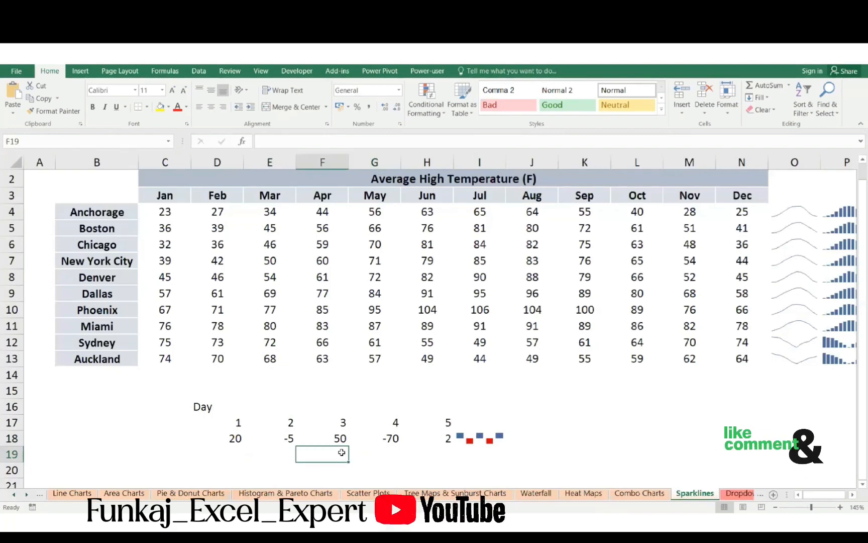
{"action": "left_click", "coordinate": [236, 451]}
{"action": "left_click", "coordinate": [435, 450]}
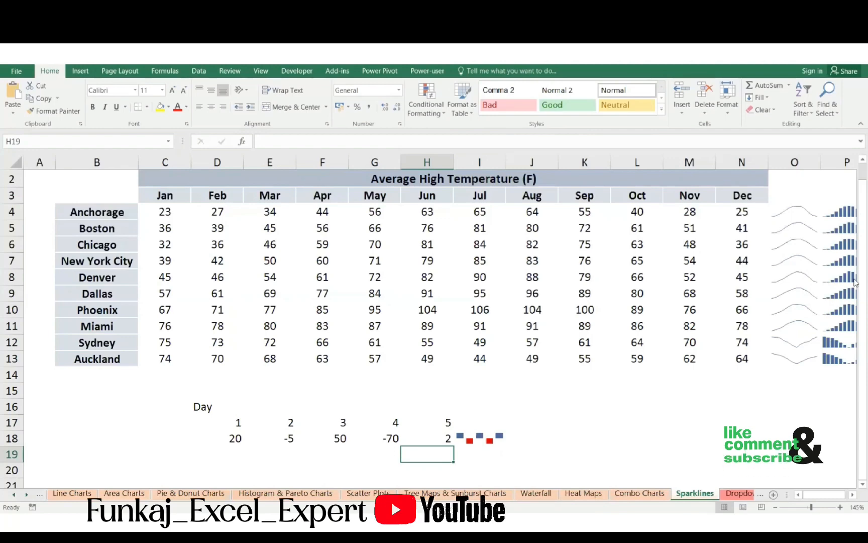
- Clear only the Anchorage line sparkline in cell O4
{"action": "scroll", "coordinate": [655, 233], "scroll_direction": "right", "scroll_amount": 2}
{"action": "left_click", "coordinate": [680, 199]}
{"action": "left_click", "coordinate": [686, 211]}
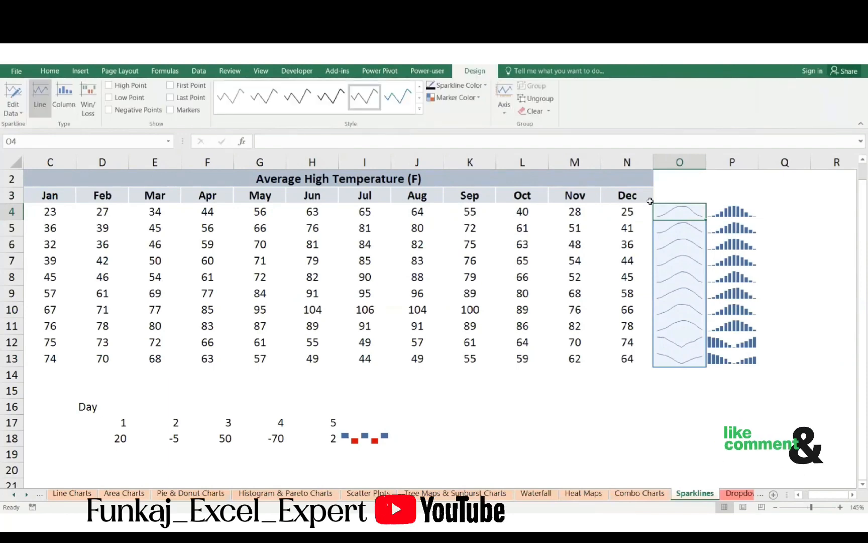
{"action": "left_click", "coordinate": [536, 111]}
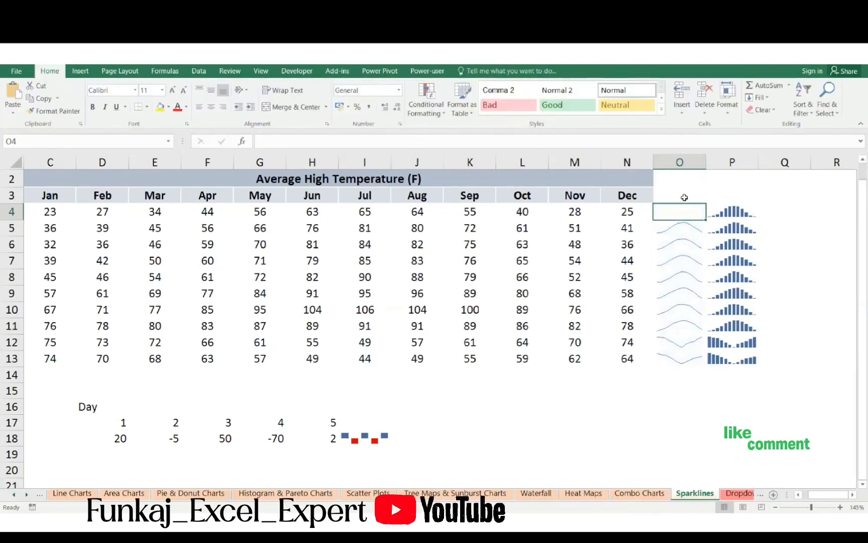
- View the clearing options for the line sparkline in O5, and clear only the column sparkline in cell P4
{"action": "left_click", "coordinate": [686, 229]}
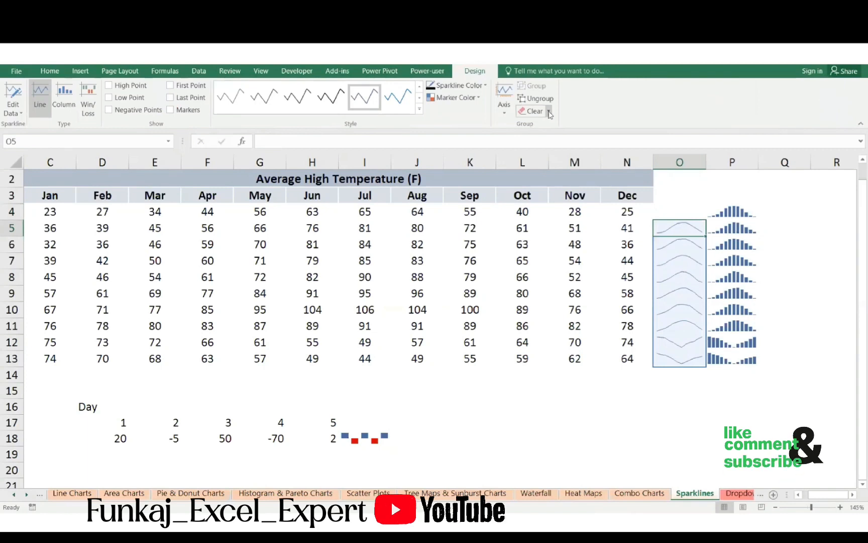
{"action": "left_click", "coordinate": [550, 113]}
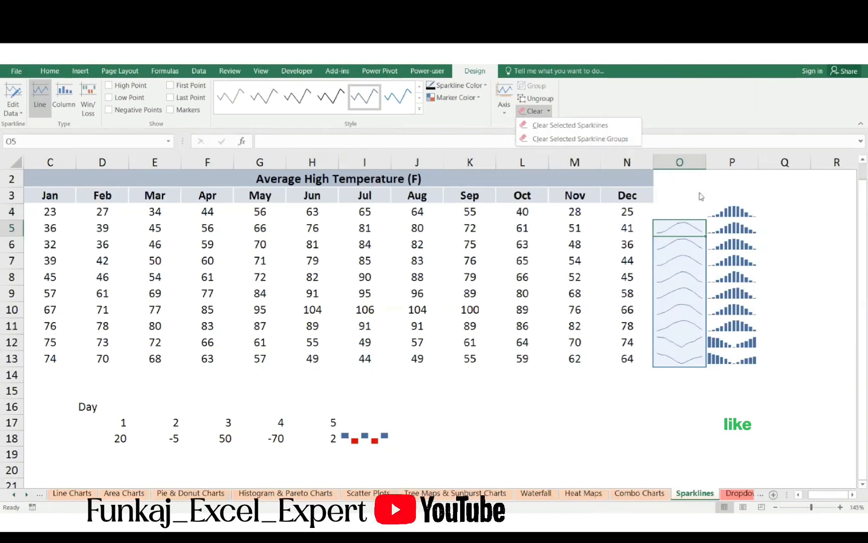
{"action": "left_click", "coordinate": [732, 202]}
{"action": "left_click", "coordinate": [734, 208]}
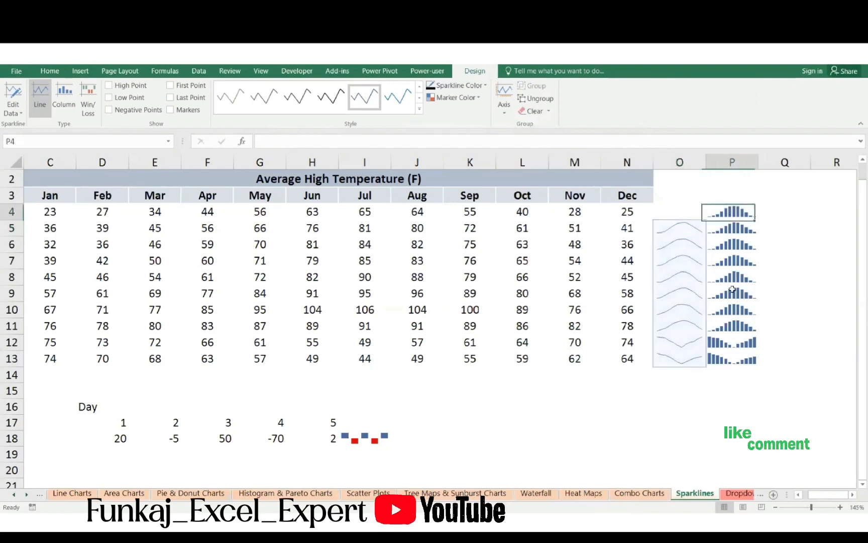
{"action": "left_click", "coordinate": [534, 111]}
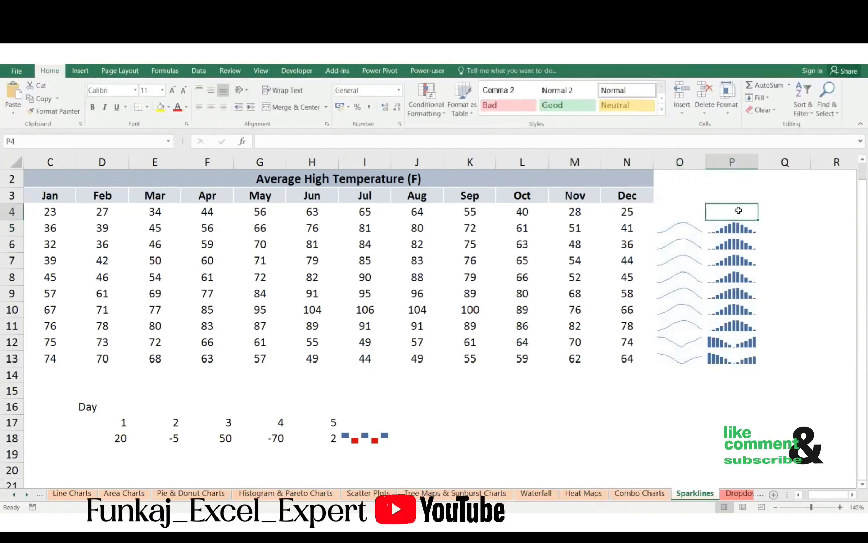
{"action": "left_click_drag", "start_coordinate": [738, 210], "coordinate": [739, 359]}
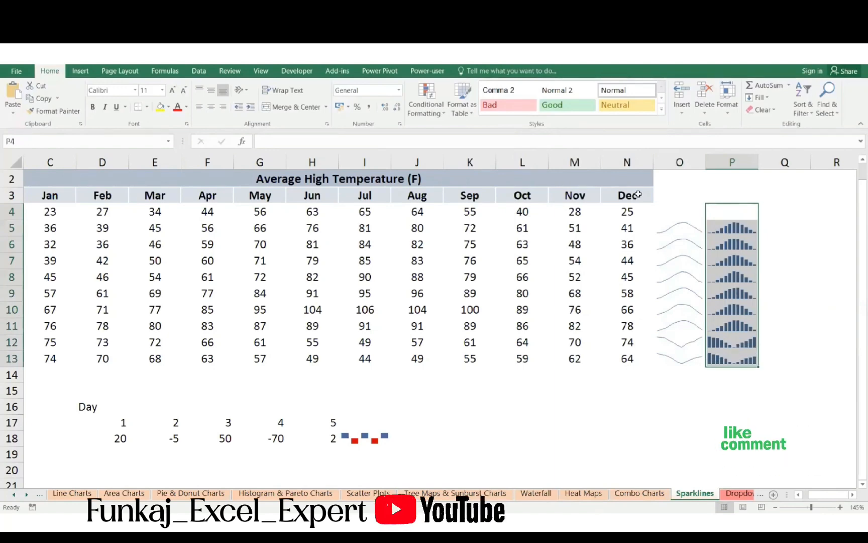
{"action": "left_click", "coordinate": [727, 230]}
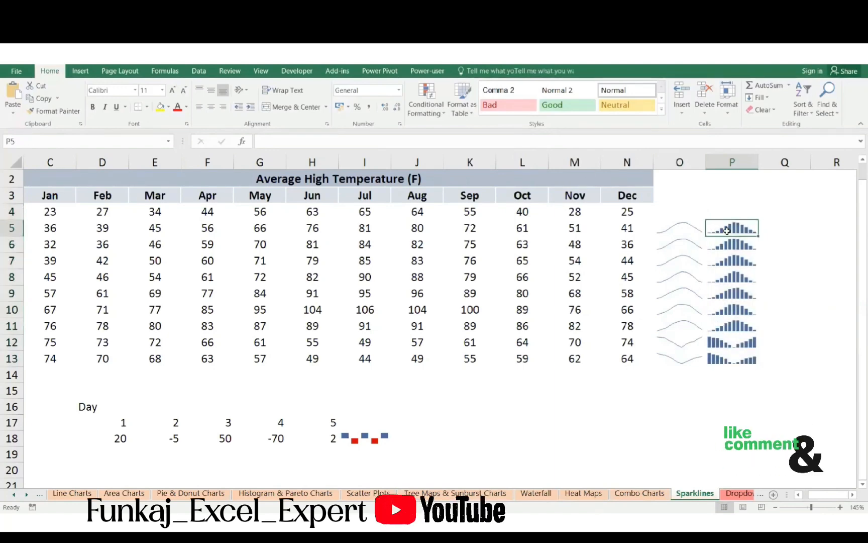
{"action": "key", "text": "ctrl+shift+Down"}
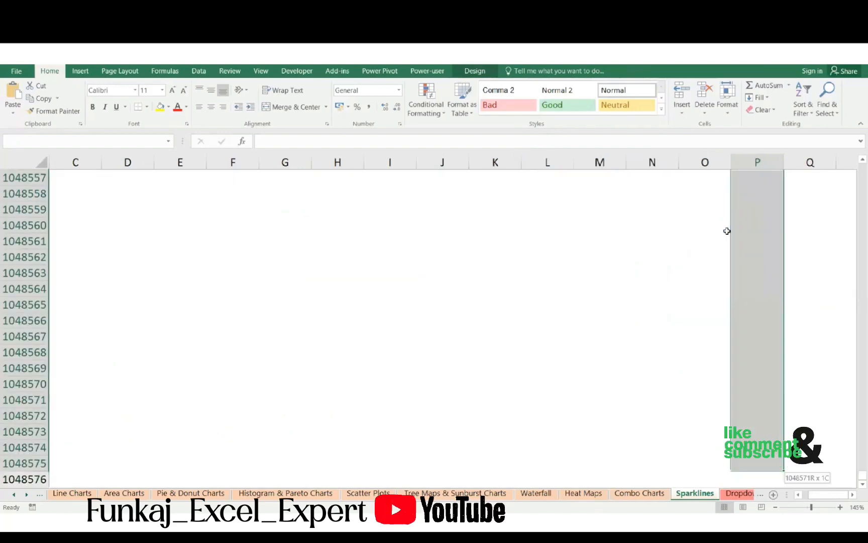
{"action": "key", "text": "ctrl+Down"}
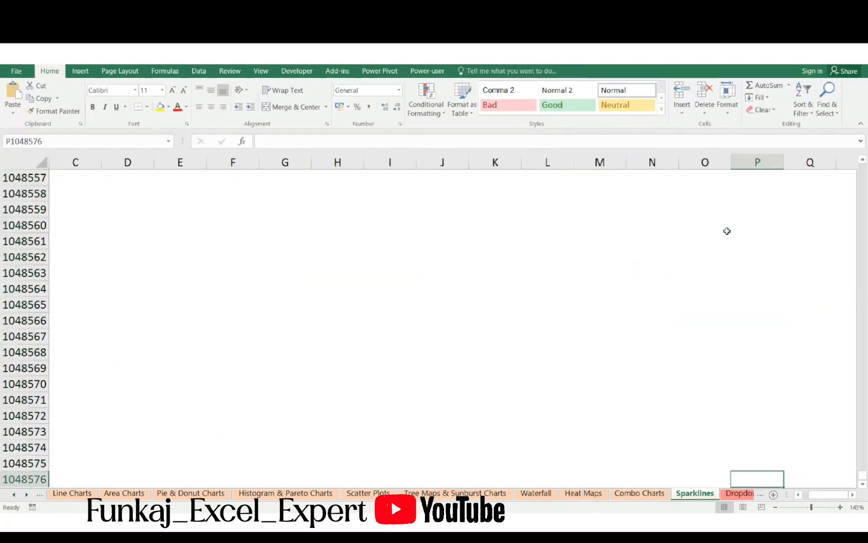
{"action": "key", "text": "ctrl+Up"}
{"action": "right_click", "coordinate": [727, 230]}
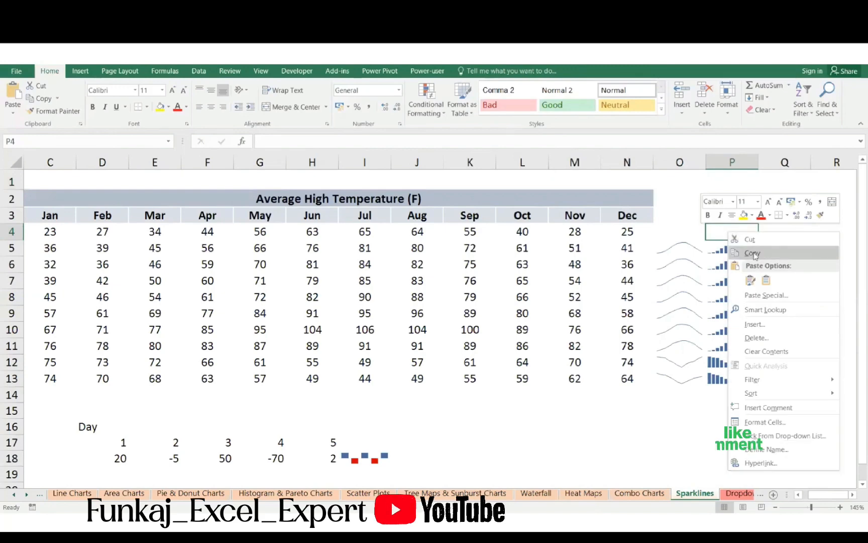
{"action": "left_click", "coordinate": [654, 244]}
- Clear the remaining column sparklines in the range P5:P13
{"action": "left_click_drag", "start_coordinate": [726, 245], "coordinate": [731, 381]}
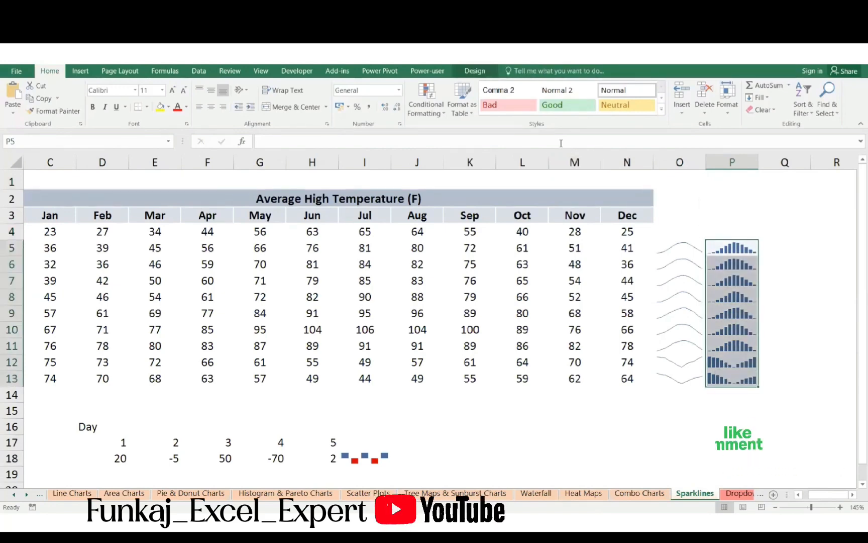
{"action": "left_click", "coordinate": [550, 112]}
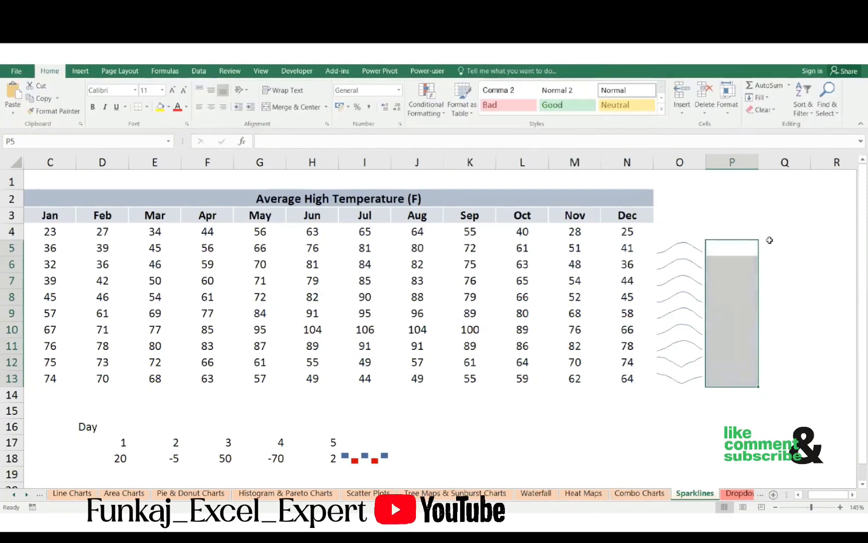
{"action": "left_click", "coordinate": [740, 248]}
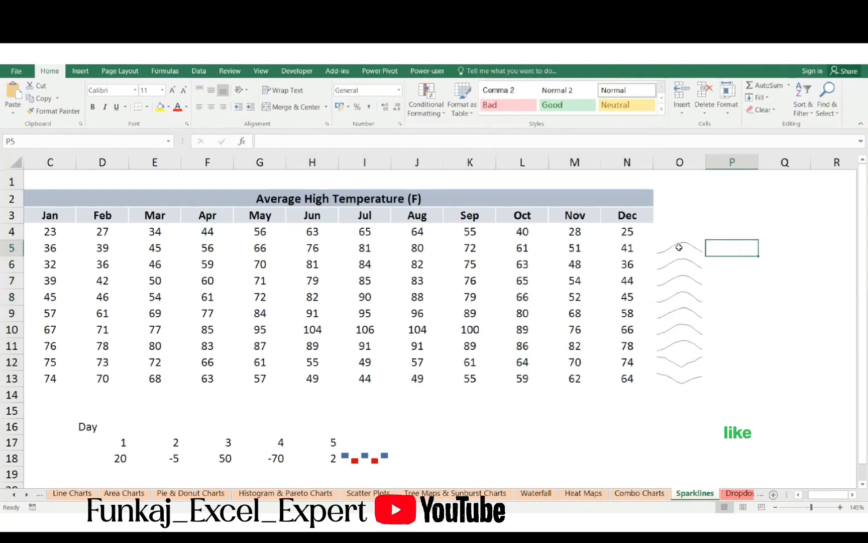
- Select the line sparklines in O5:O13 and open the sparkline clearing options for them
{"action": "left_click_drag", "start_coordinate": [678, 247], "coordinate": [691, 381]}
{"action": "left_click", "coordinate": [475, 70]}
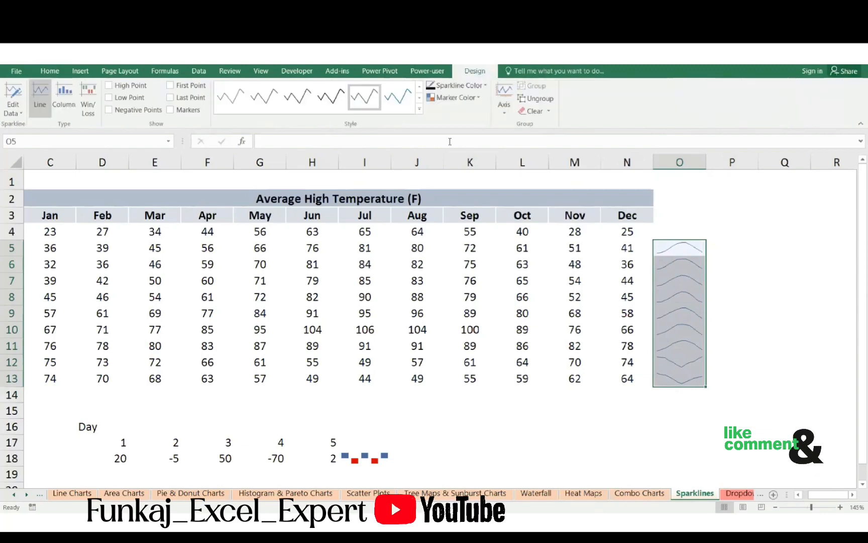
{"action": "left_click", "coordinate": [550, 113]}
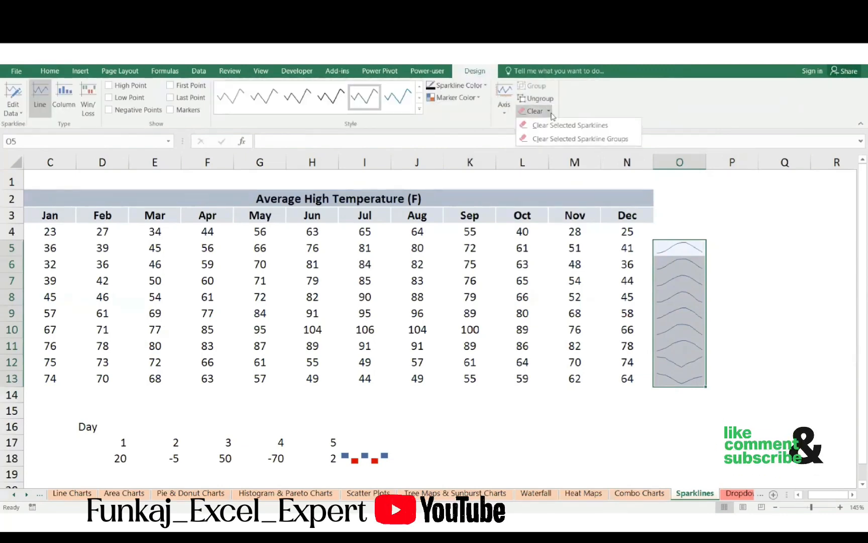